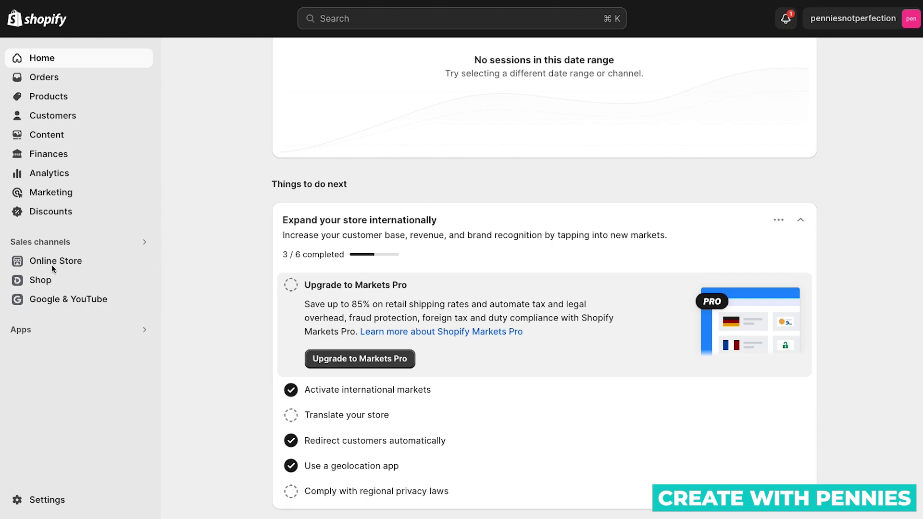
- Go to Online Store Themes and browse the theme library below the live Dawn theme
left_click(96, 266)
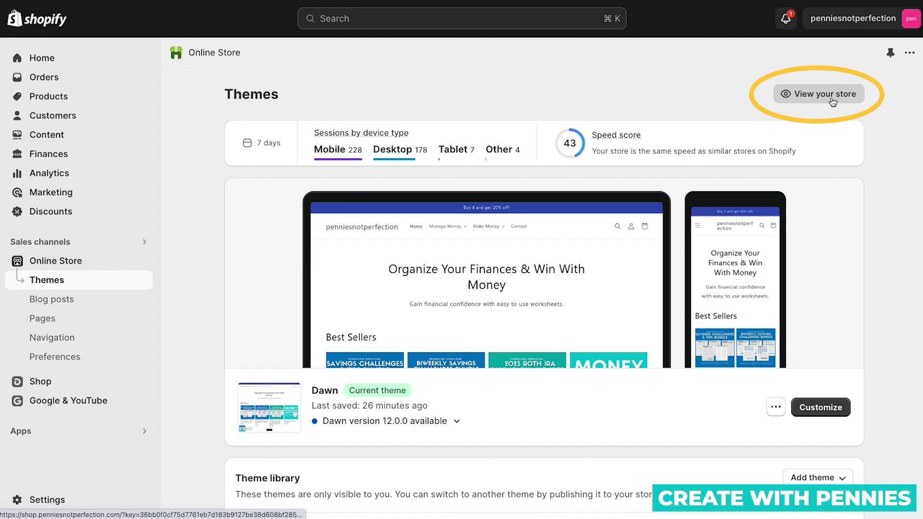
scroll(777, 271, "down", 10)
scroll(591, 163, "up", 3)
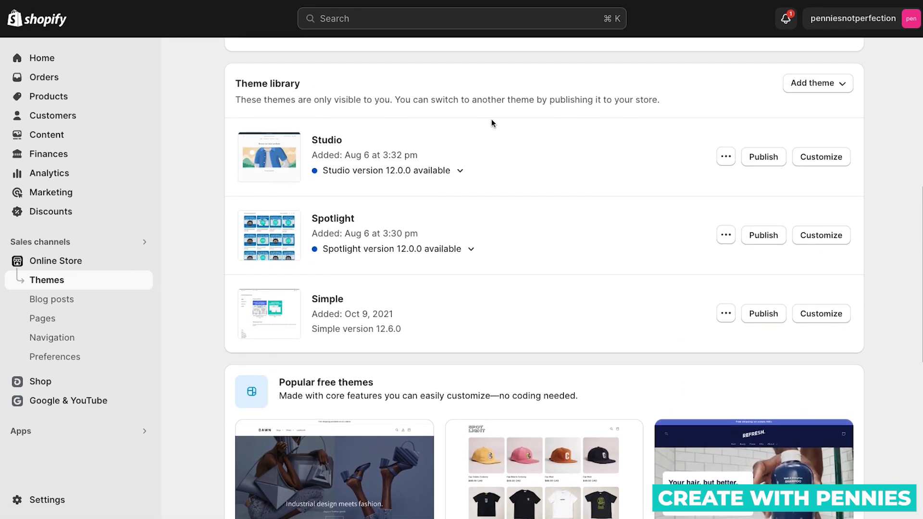
scroll(583, 261, "up", 1)
scroll(583, 261, "down", 7)
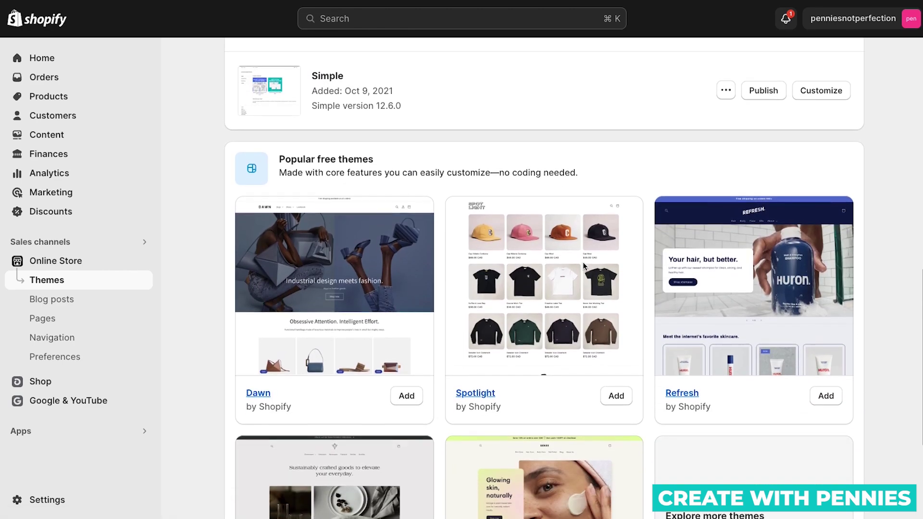
scroll(583, 261, "up", 7)
scroll(583, 261, "up", 8)
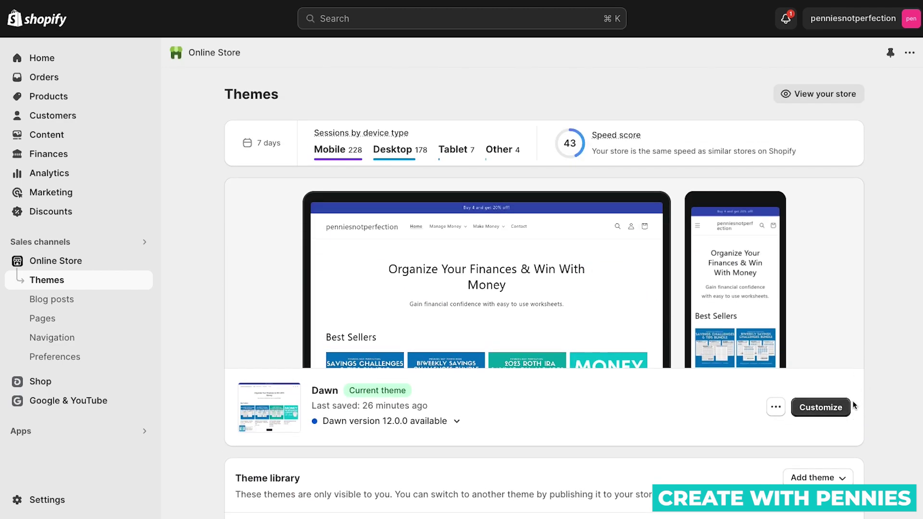
scroll(854, 404, "down", 1)
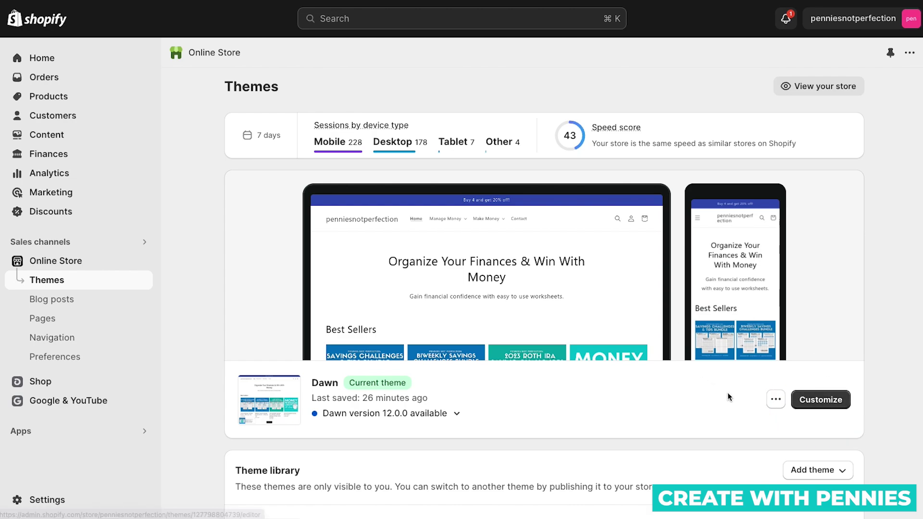
- Open the Dawn theme in the editor, staying on the Home page template's sections
left_click(819, 402)
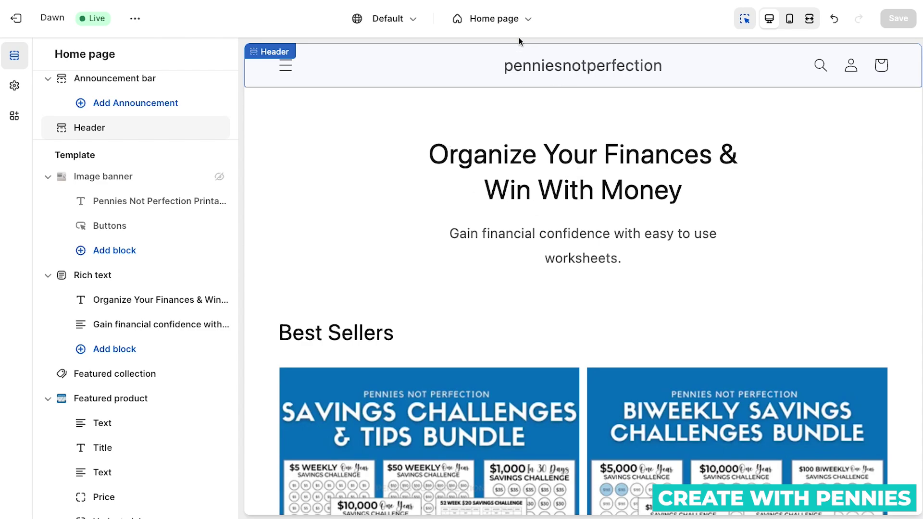
left_click(517, 22)
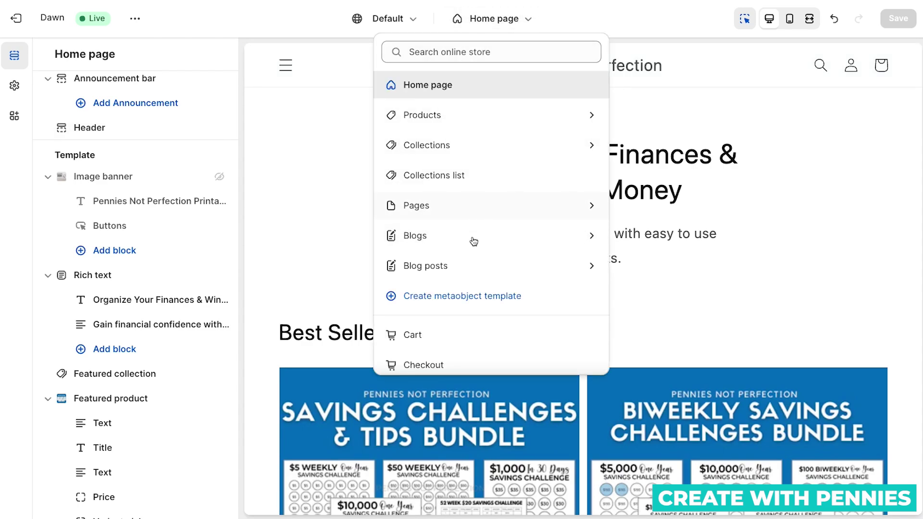
left_click(505, 20)
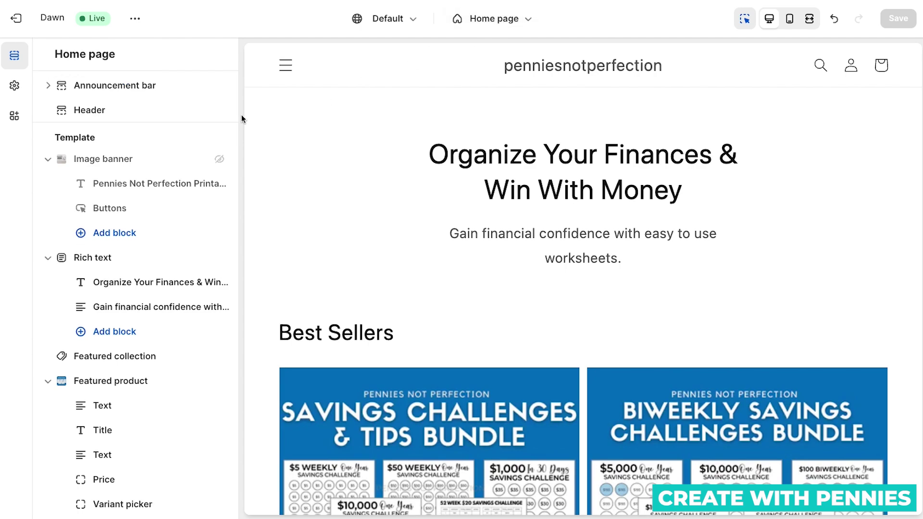
left_click(15, 57)
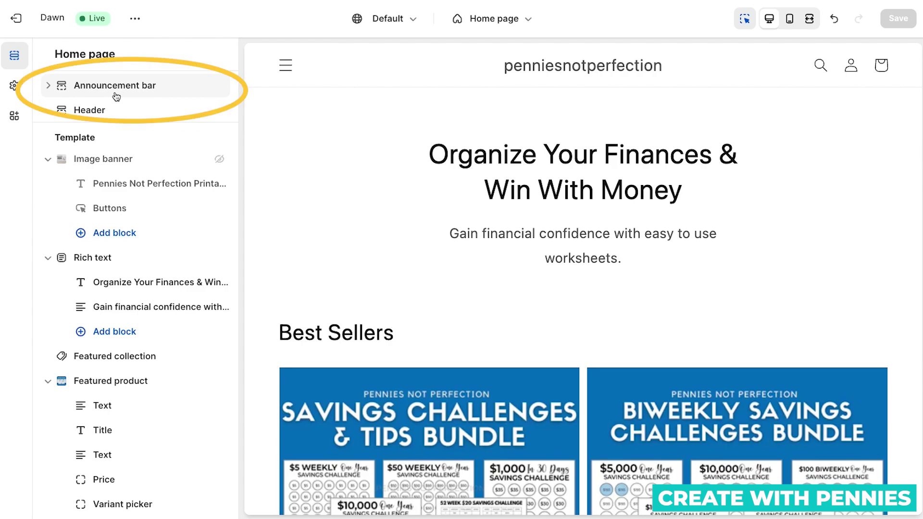
- Expand the Announcement bar section and add a 'Welcome to our store' announcement
left_click(48, 86)
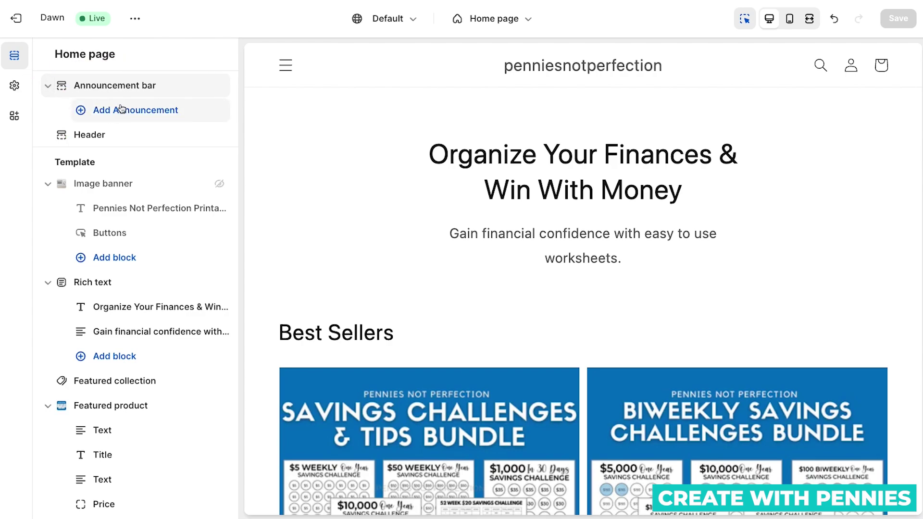
left_click(153, 113)
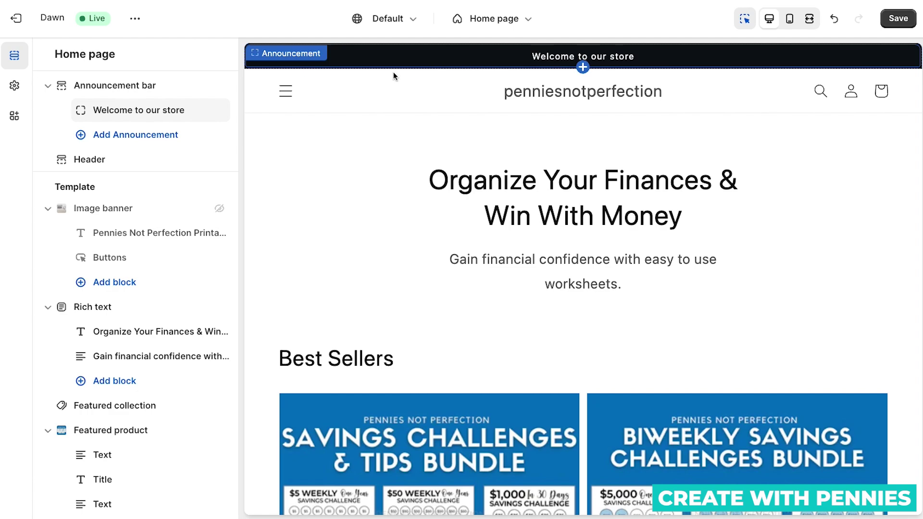
mouse_move(144, 111)
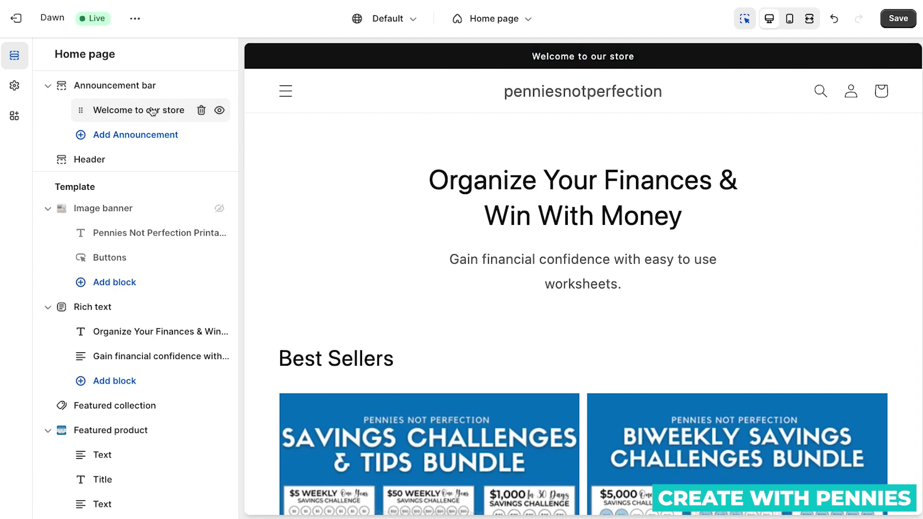
- Replace the announcement text 'Welcome to our store' with 'Buy 4 get 20% off!'
left_click(175, 112)
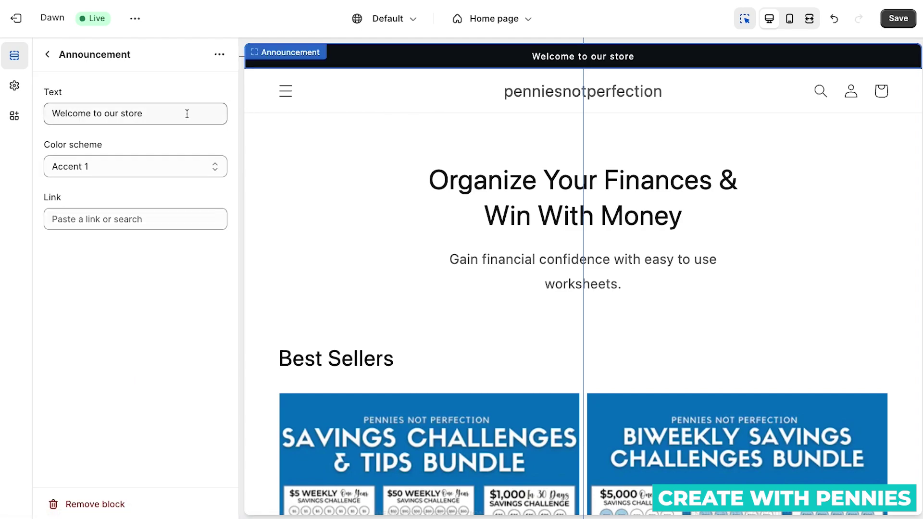
triple_click(162, 116)
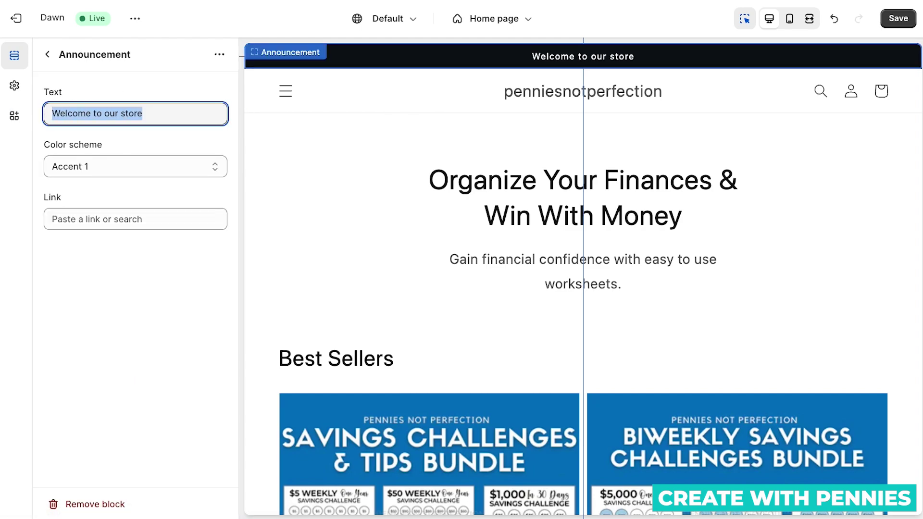
type("Buy 4")
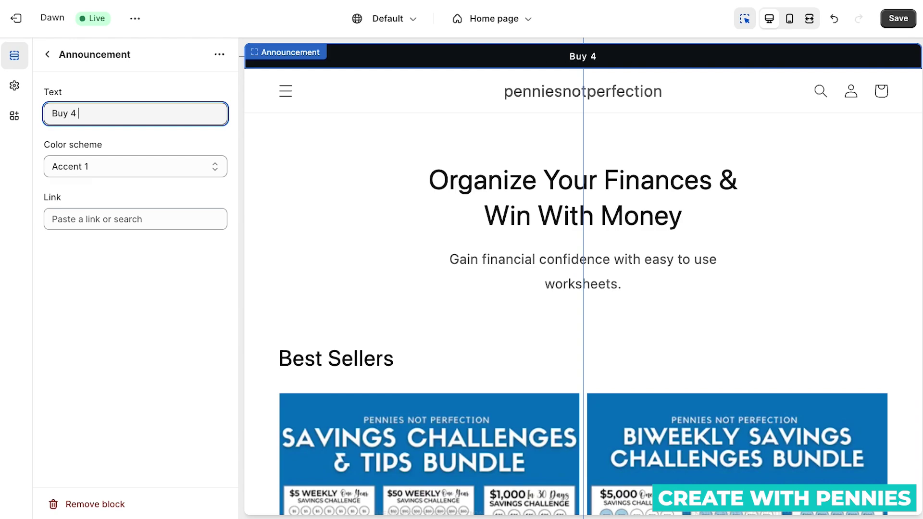
type("get 20% off!")
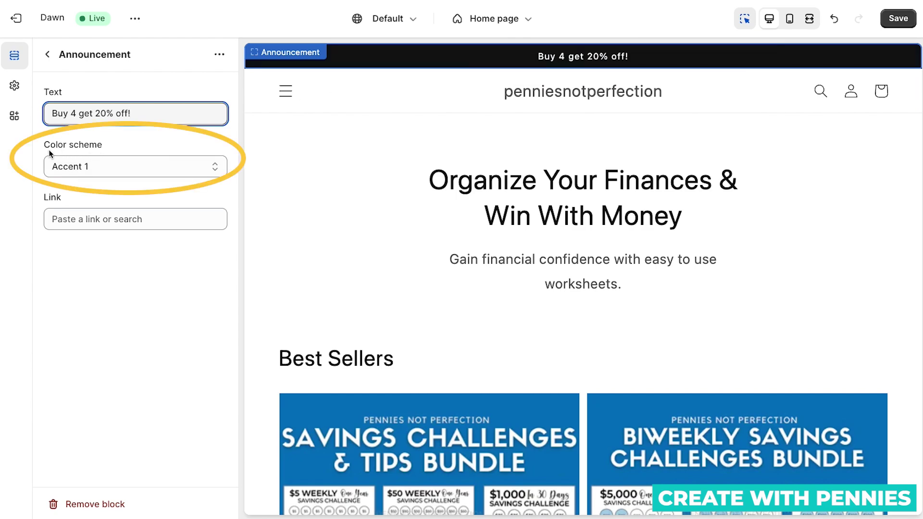
- Try Background 1, Background 2, Inverse and Accent 1, then set the colour scheme to Accent 2
left_click(127, 166)
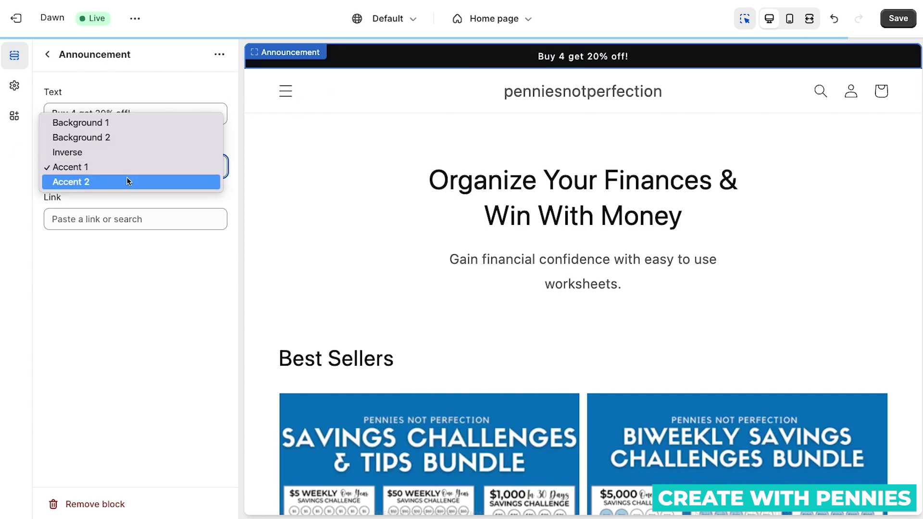
left_click(109, 123)
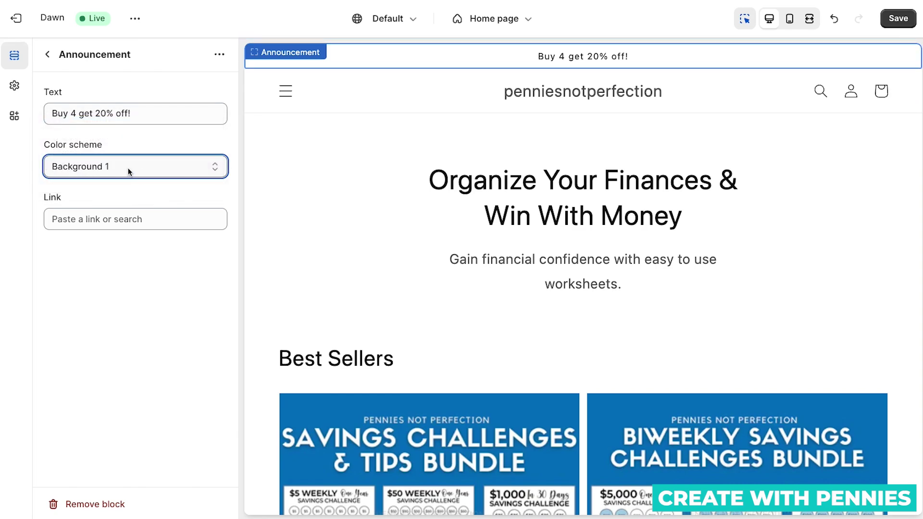
left_click(128, 168)
left_click(130, 180)
left_click(149, 169)
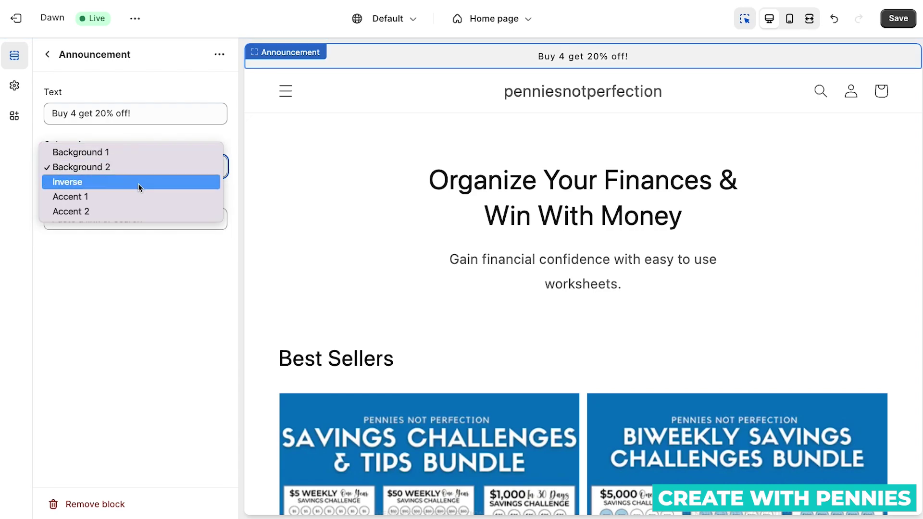
left_click(137, 183)
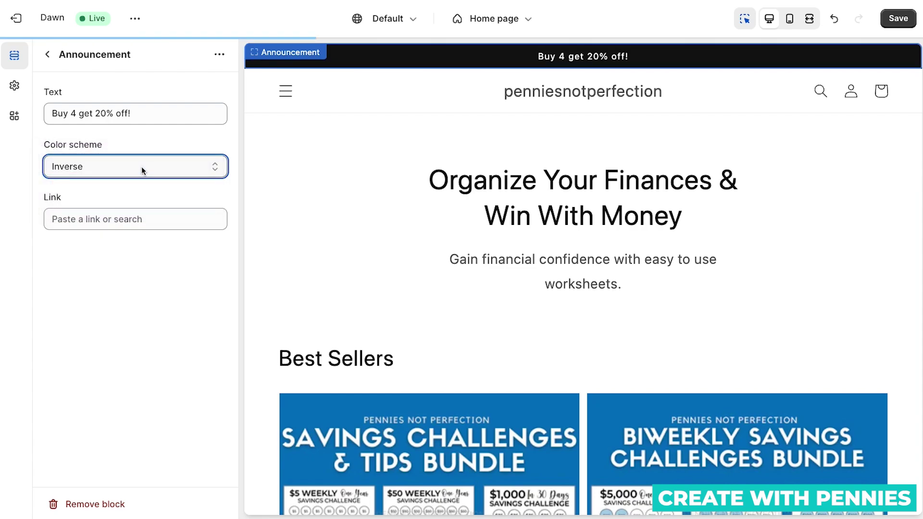
left_click(141, 166)
left_click(135, 184)
left_click(157, 170)
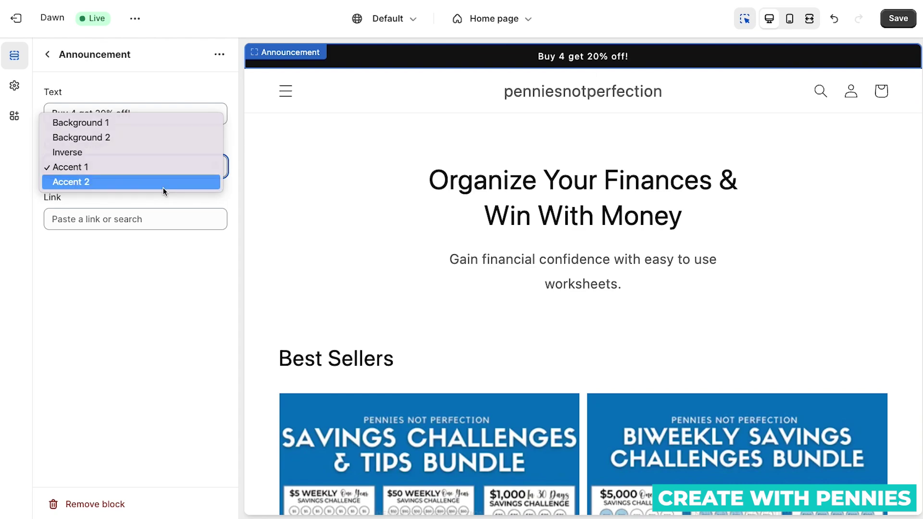
left_click(163, 187)
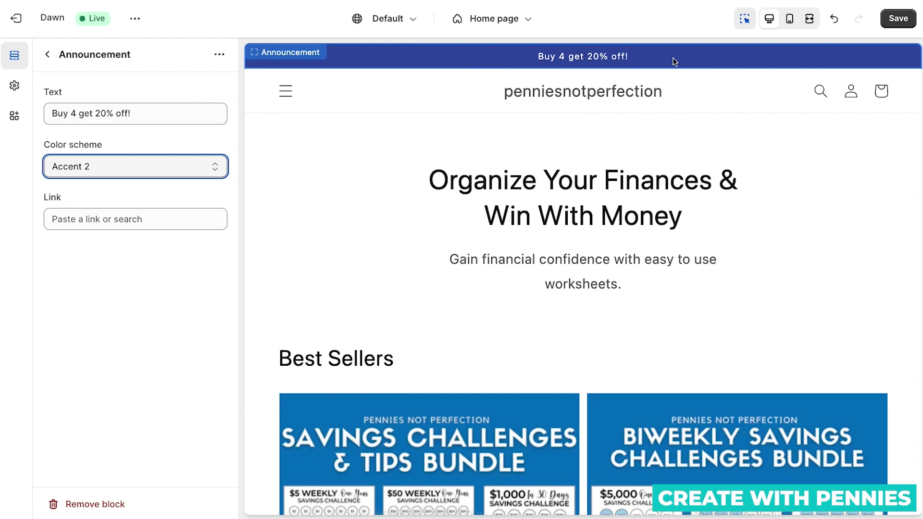
- Set the announcement's link to the Best Sellers collection
left_click(76, 220)
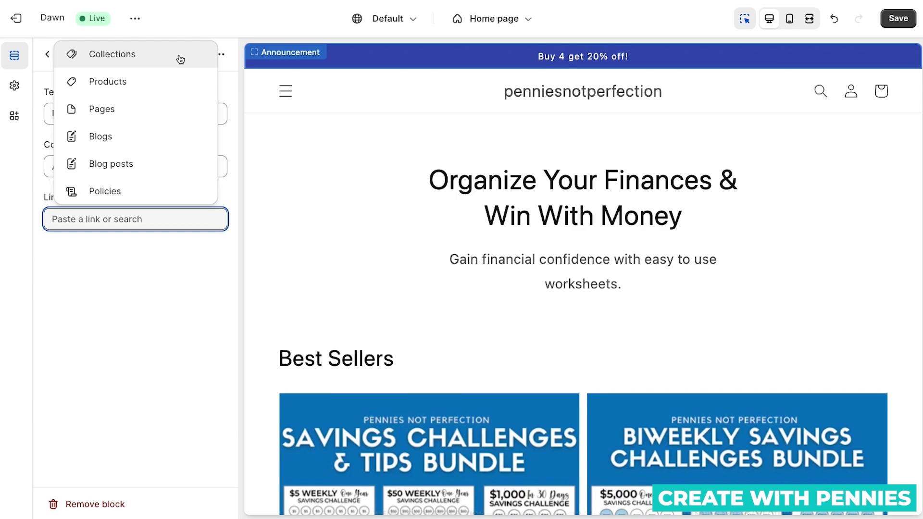
left_click(137, 54)
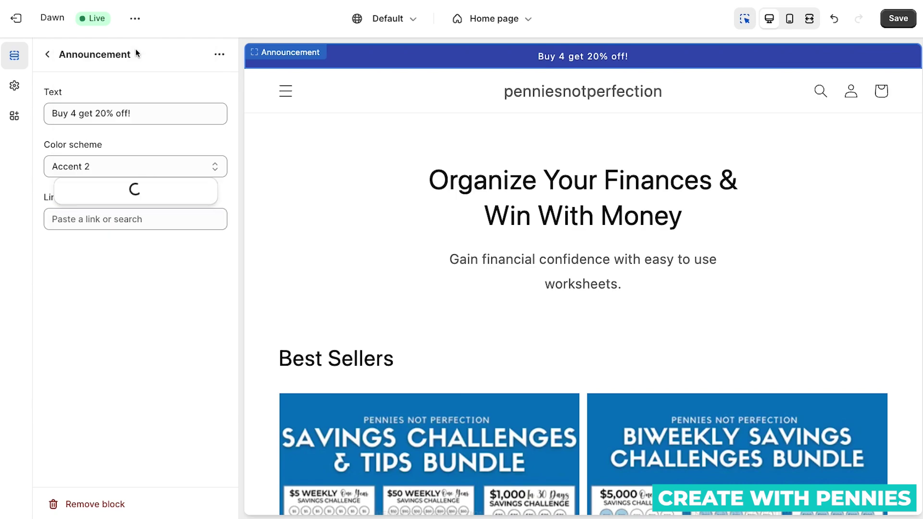
left_click(131, 300)
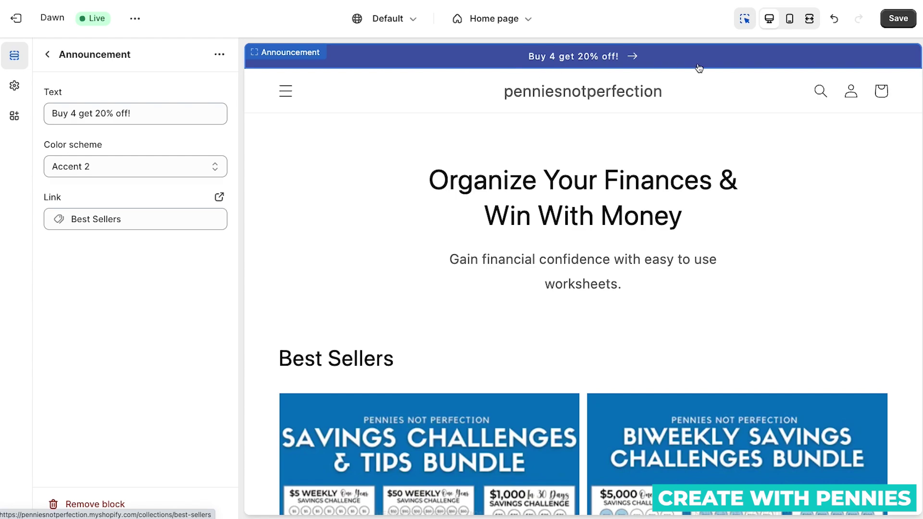
key("ctrl+minus")
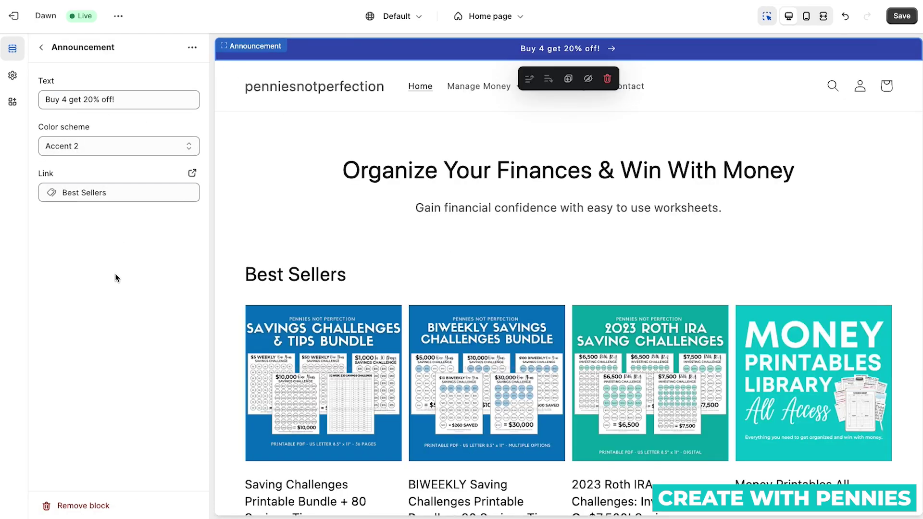
- Zoom the browser out to reveal the section list, leaving the announcement block unhidden
key("ctrl+minus")
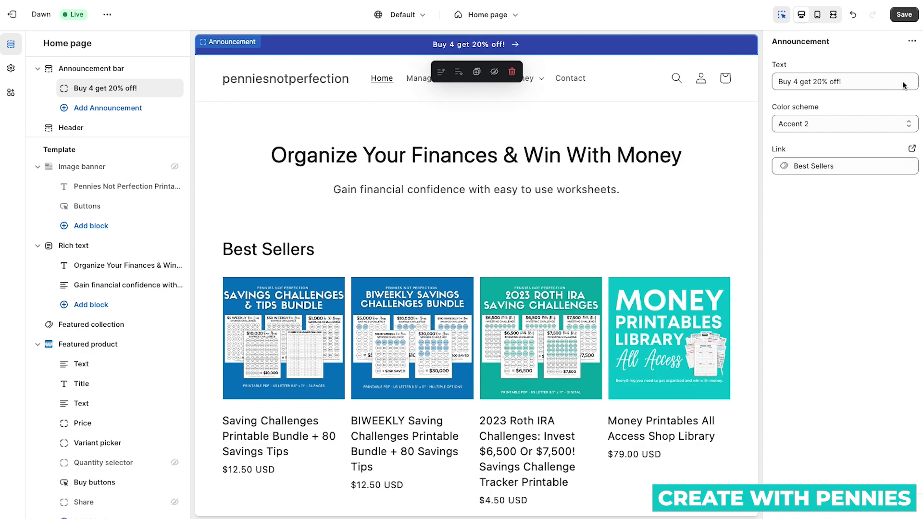
left_click(913, 41)
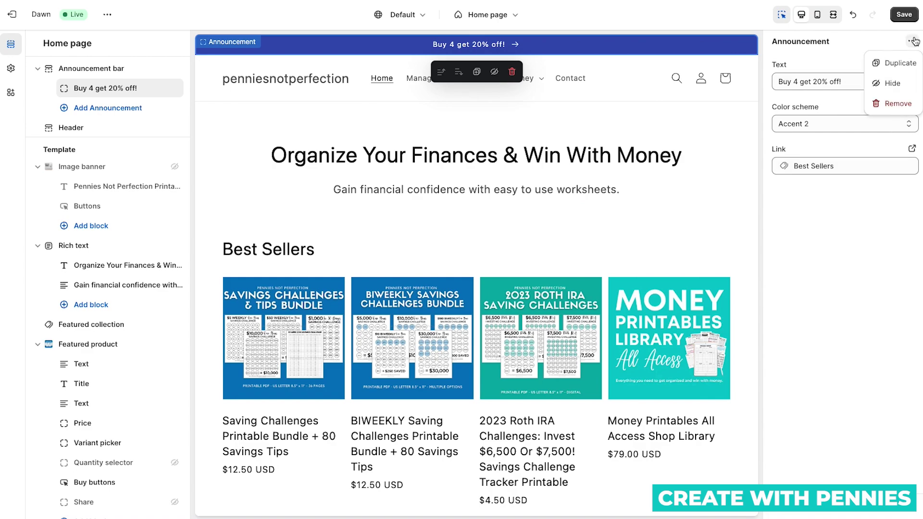
left_click(914, 41)
left_click(914, 41)
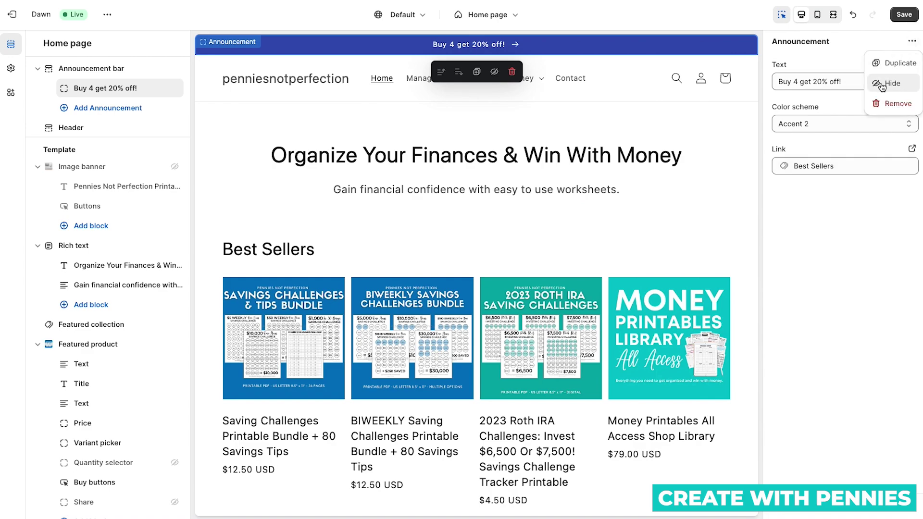
left_click(880, 41)
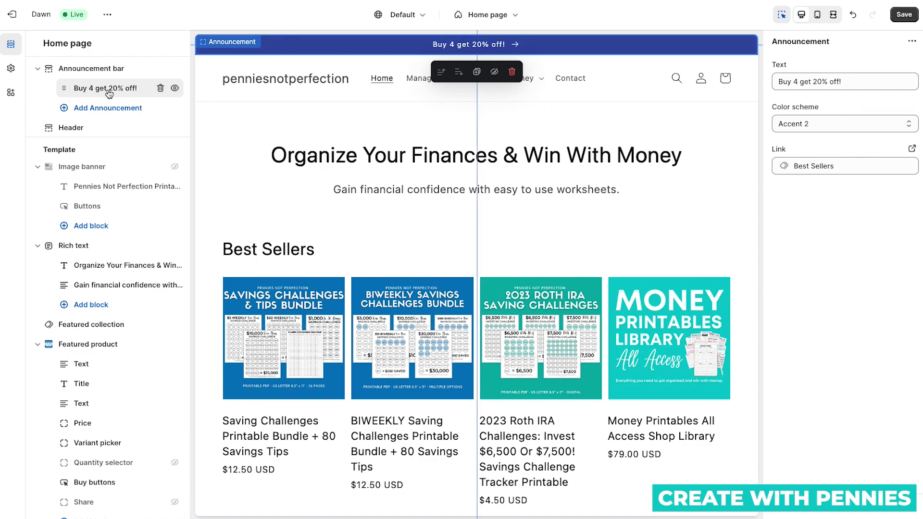
left_click(162, 90)
- Preview the home page at mobile width, then return the preview to desktop width
left_click(817, 15)
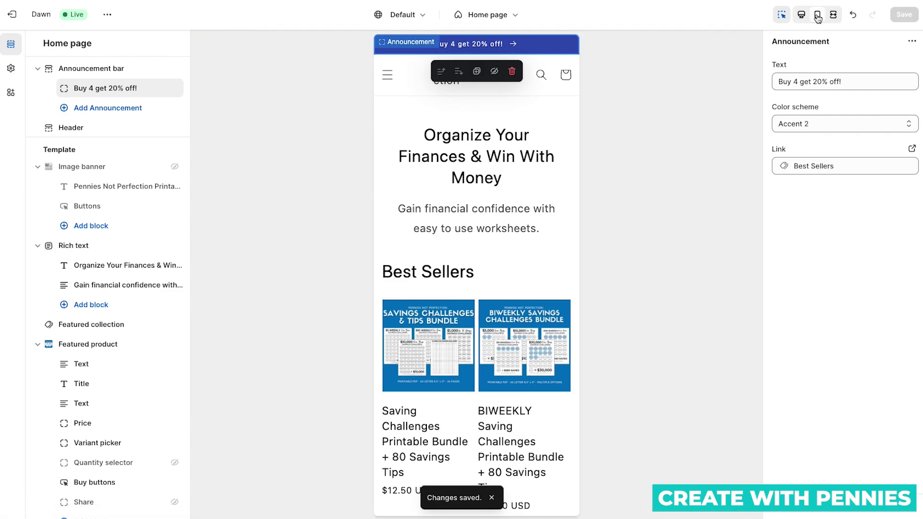
left_click(828, 15)
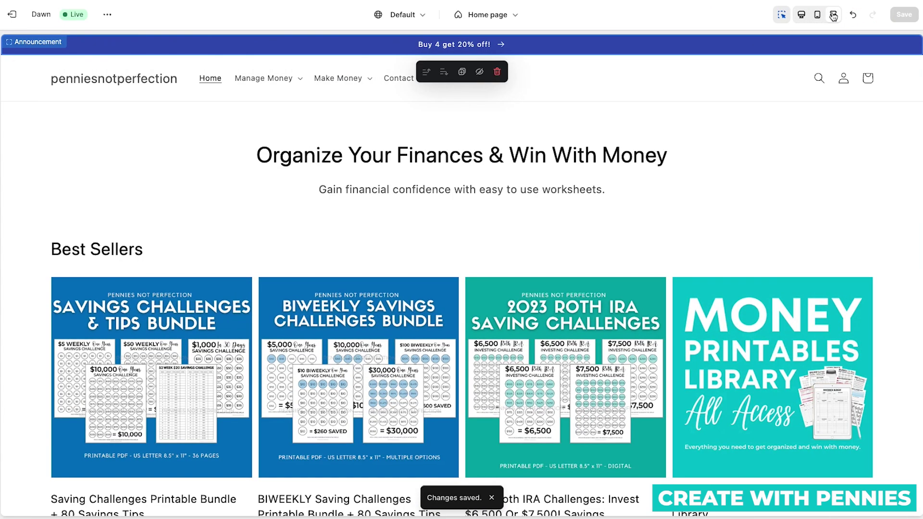
left_click(817, 15)
left_click(806, 16)
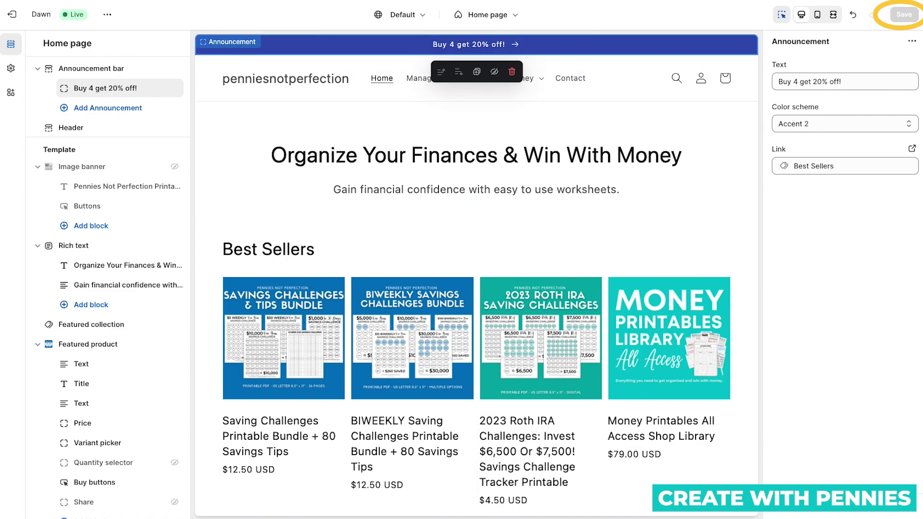
left_click(107, 18)
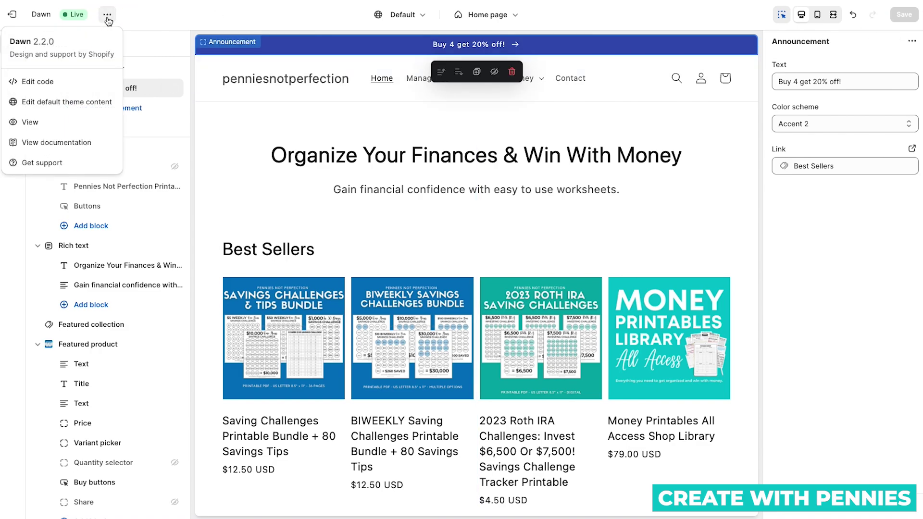
left_click(72, 126)
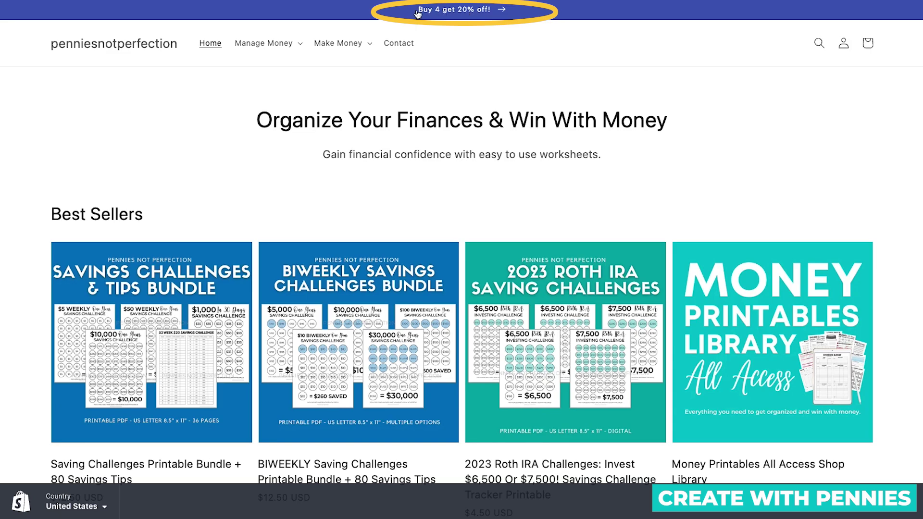
left_click(502, 11)
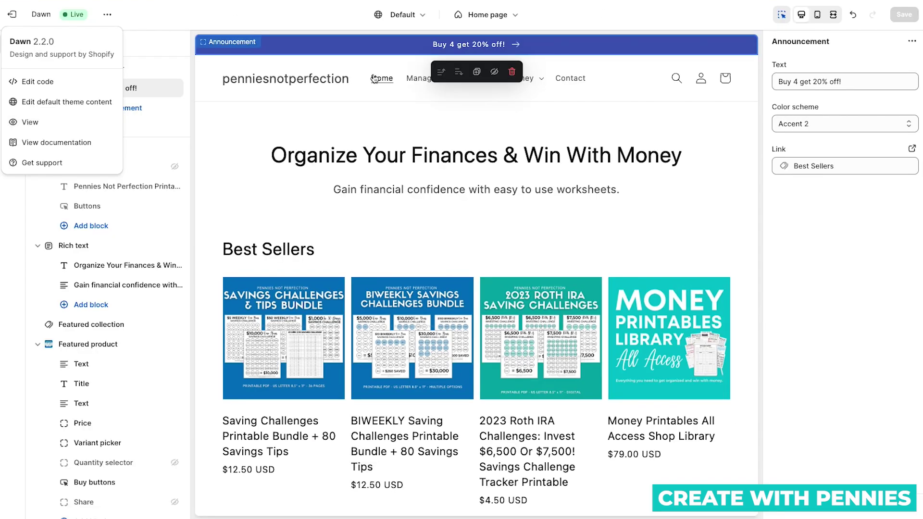
left_click(197, 12)
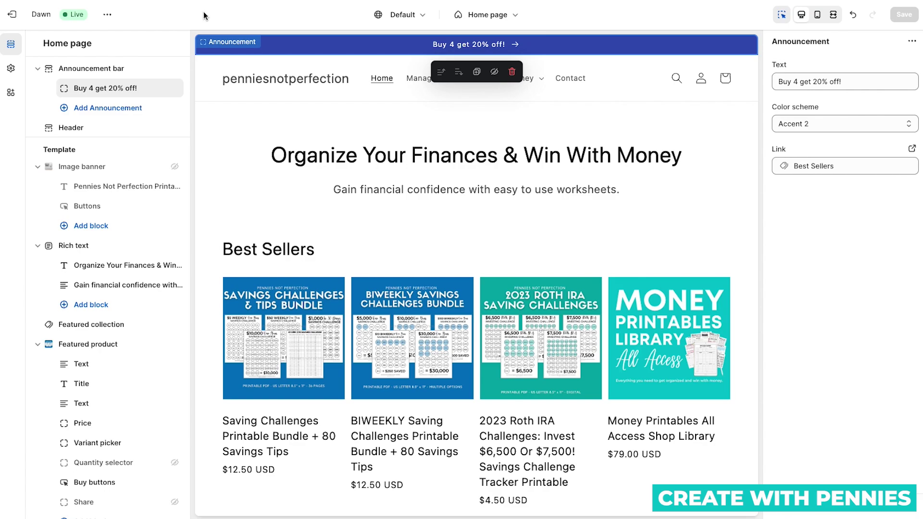